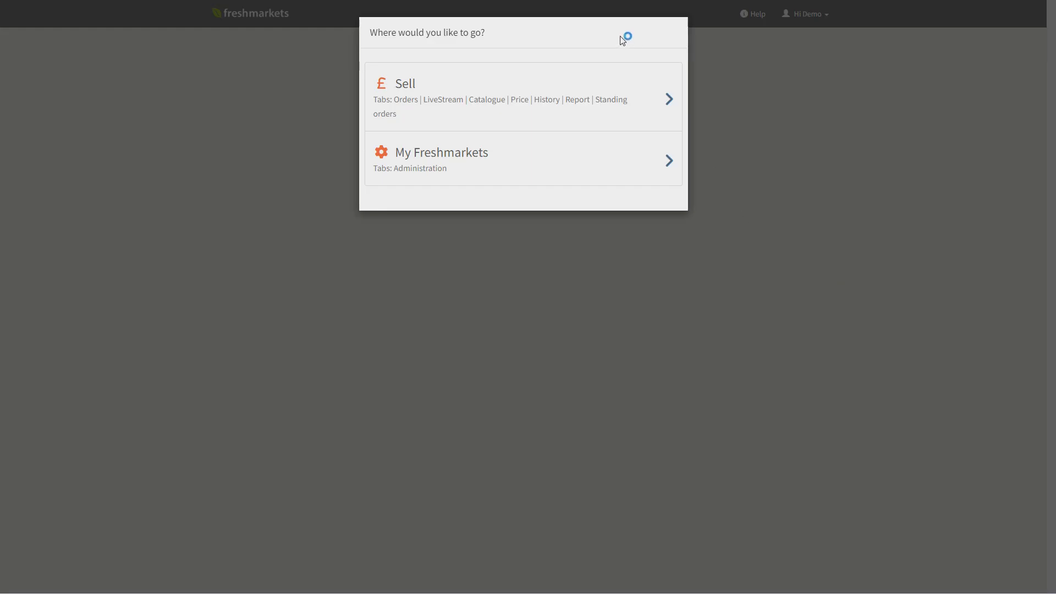
- Start taking a new order in the Sell area for the customer account The Bostwick
{"action": "left_click", "coordinate": [569, 102]}
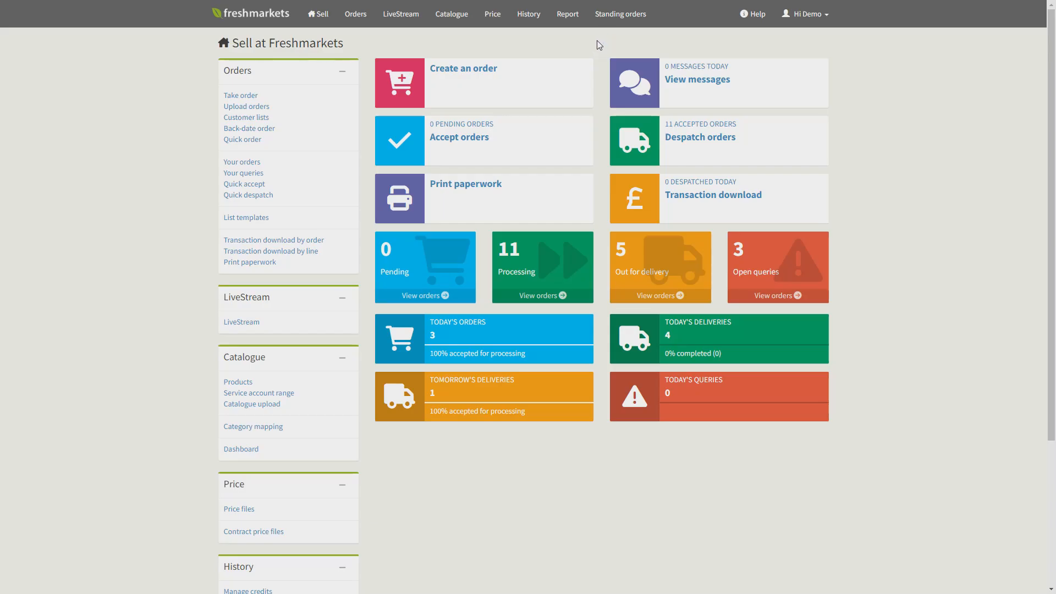
{"action": "left_click", "coordinate": [255, 97]}
{"action": "left_click", "coordinate": [476, 96]}
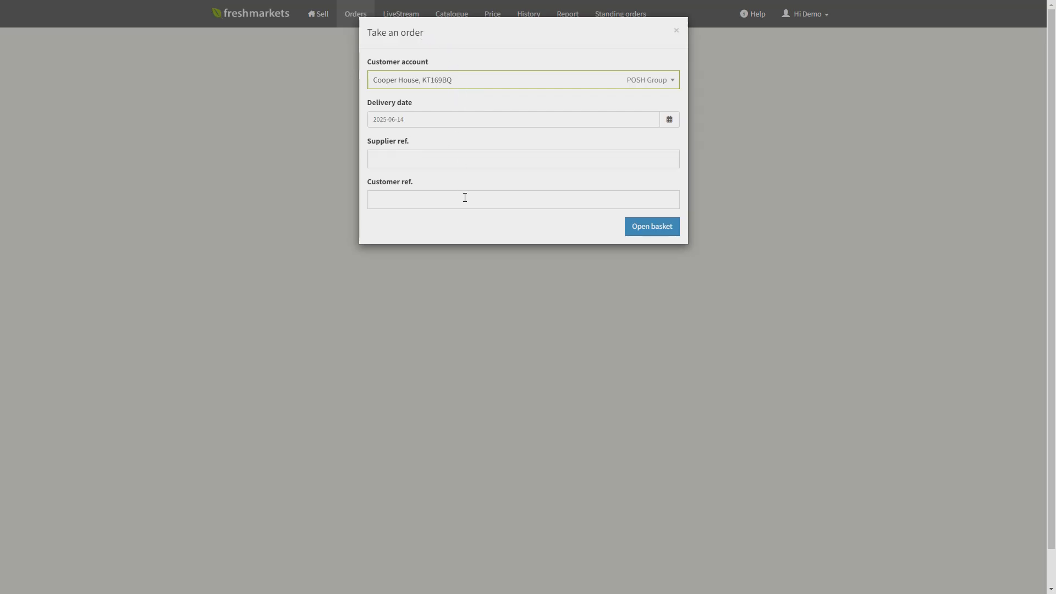
{"action": "left_click", "coordinate": [475, 84]}
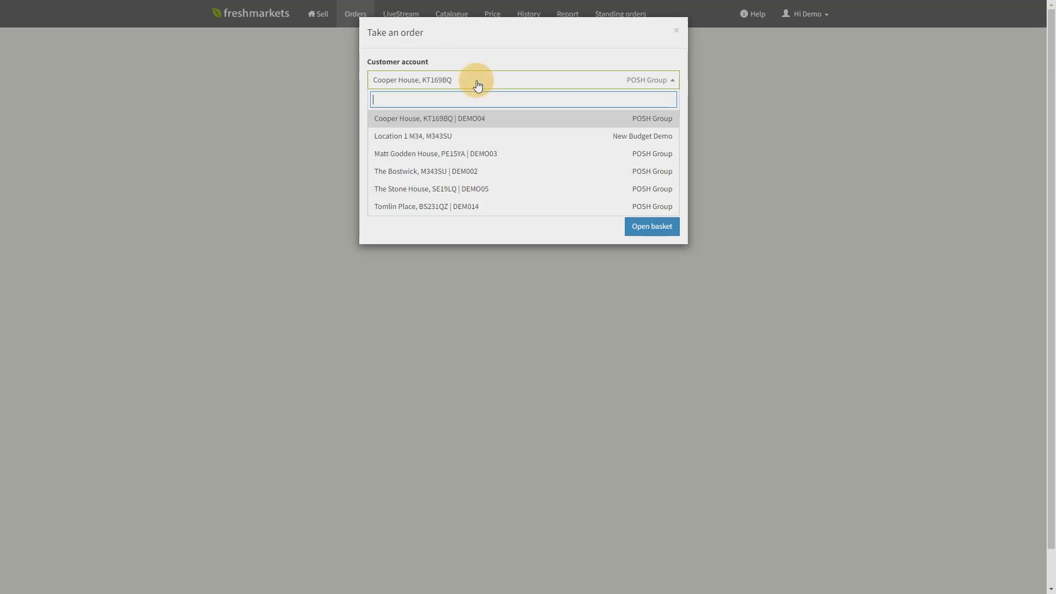
{"action": "left_click", "coordinate": [472, 172]}
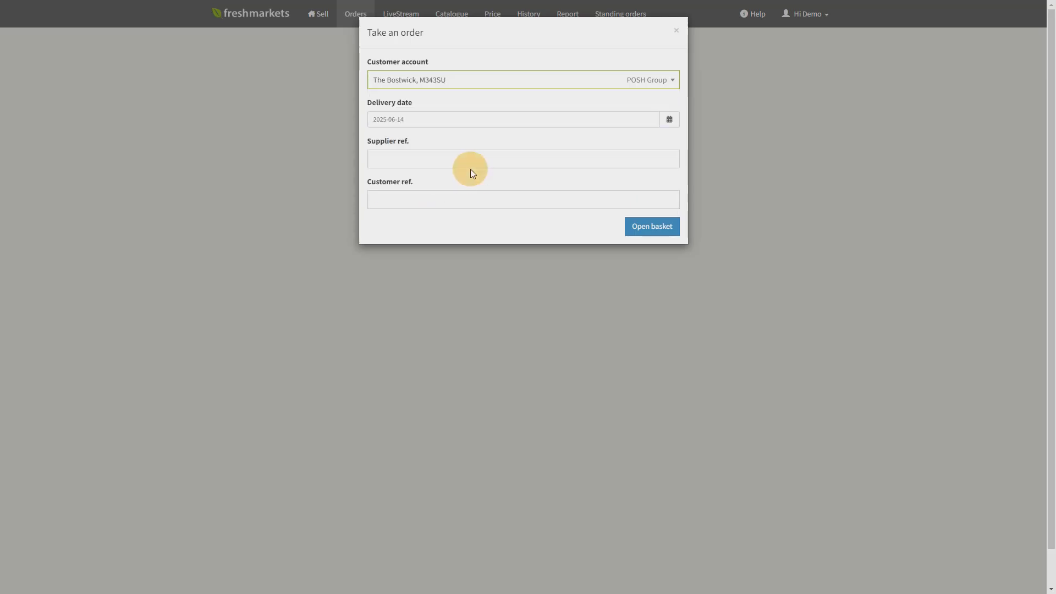
- Set the order's delivery date to 16 June 2025
{"action": "left_click", "coordinate": [490, 121]}
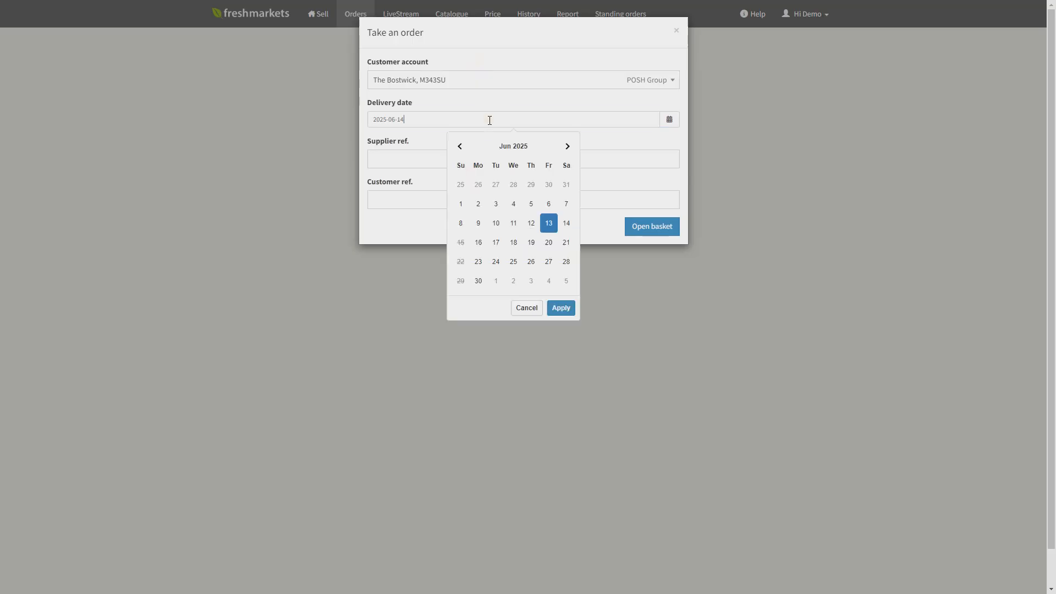
{"action": "left_click", "coordinate": [478, 244]}
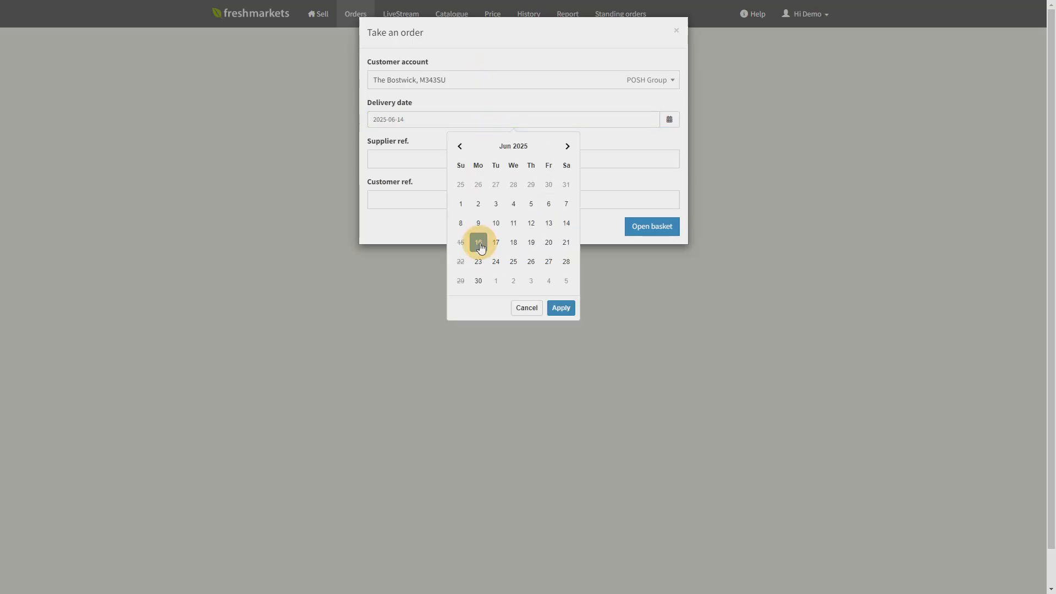
{"action": "left_click", "coordinate": [561, 308]}
- Enter the order number as supplier reference and "TelephoneOrder" as customer reference, and open the basket
{"action": "left_click", "coordinate": [459, 160]}
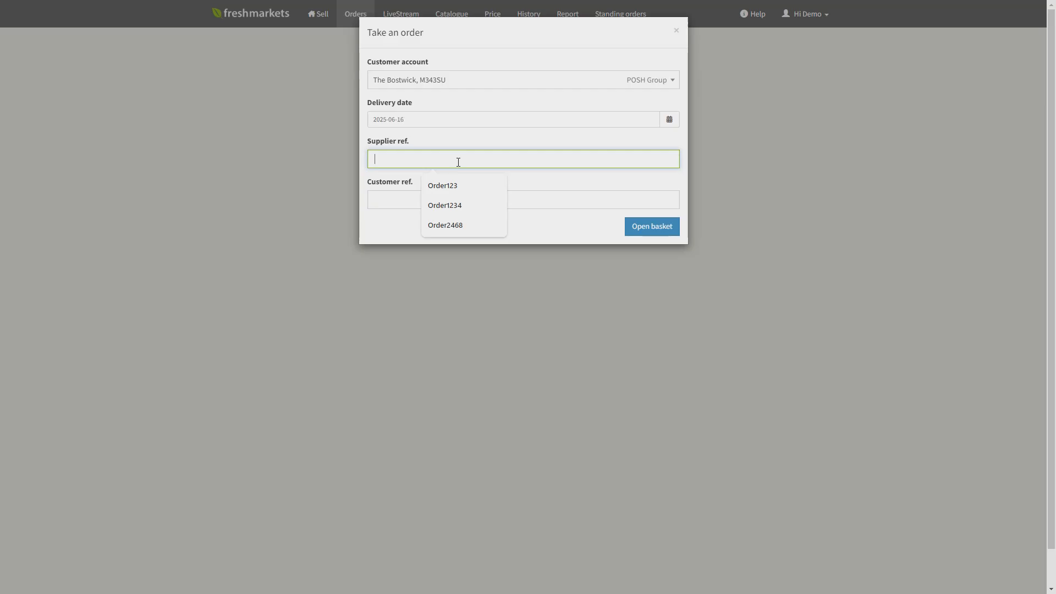
{"action": "type", "text": "rd3579"}
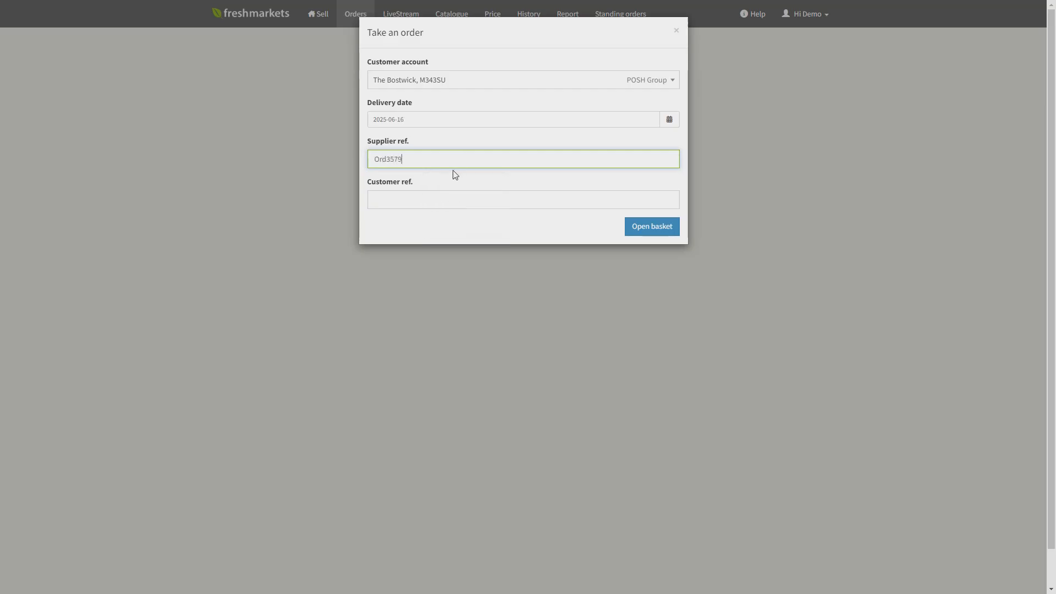
{"action": "left_click", "coordinate": [455, 173]}
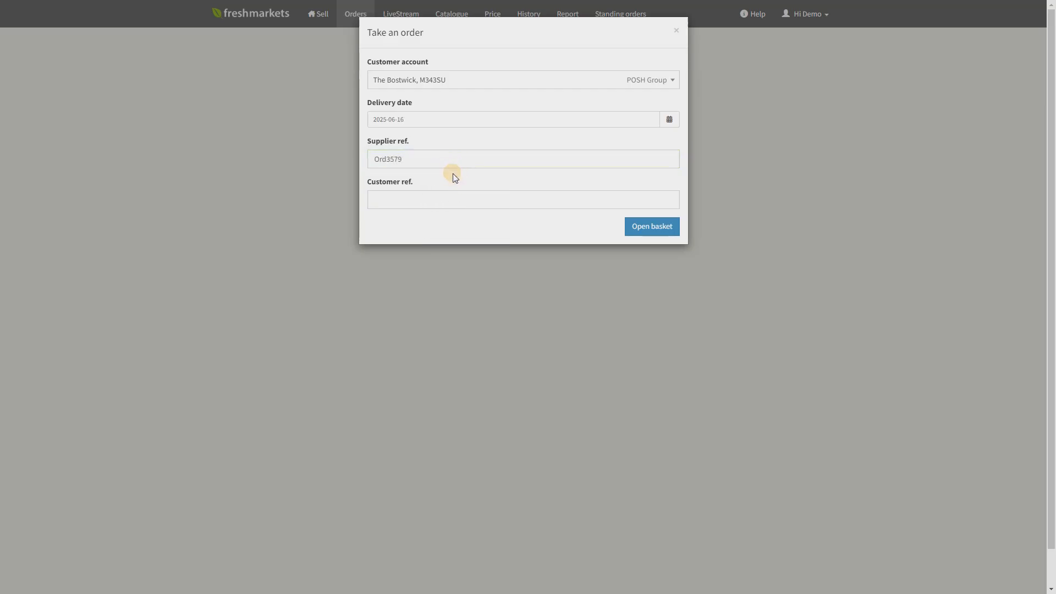
{"action": "left_click", "coordinate": [454, 201]}
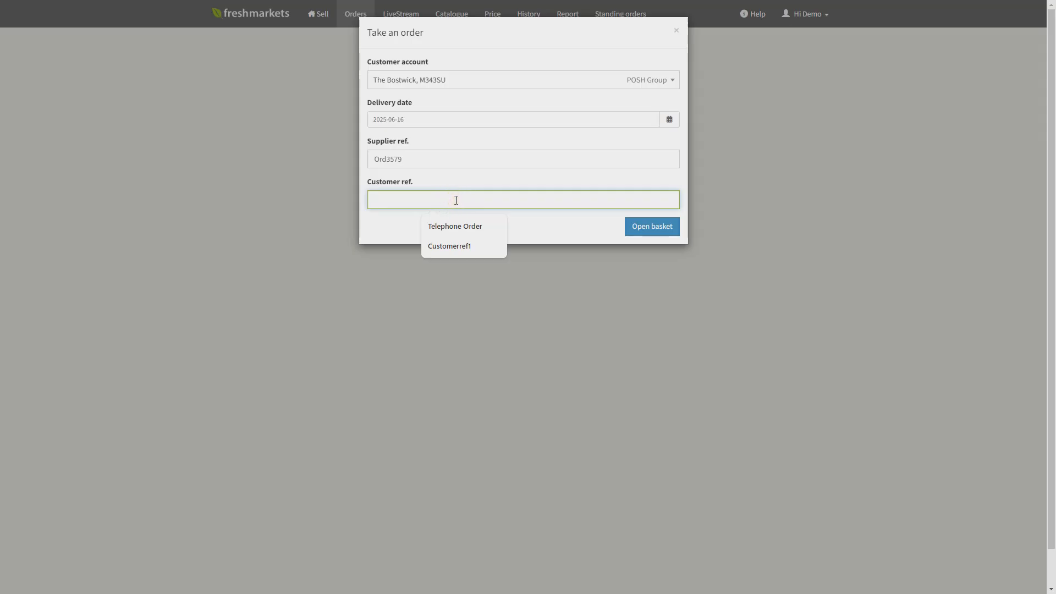
{"action": "type", "text": "TelephoneOrder"}
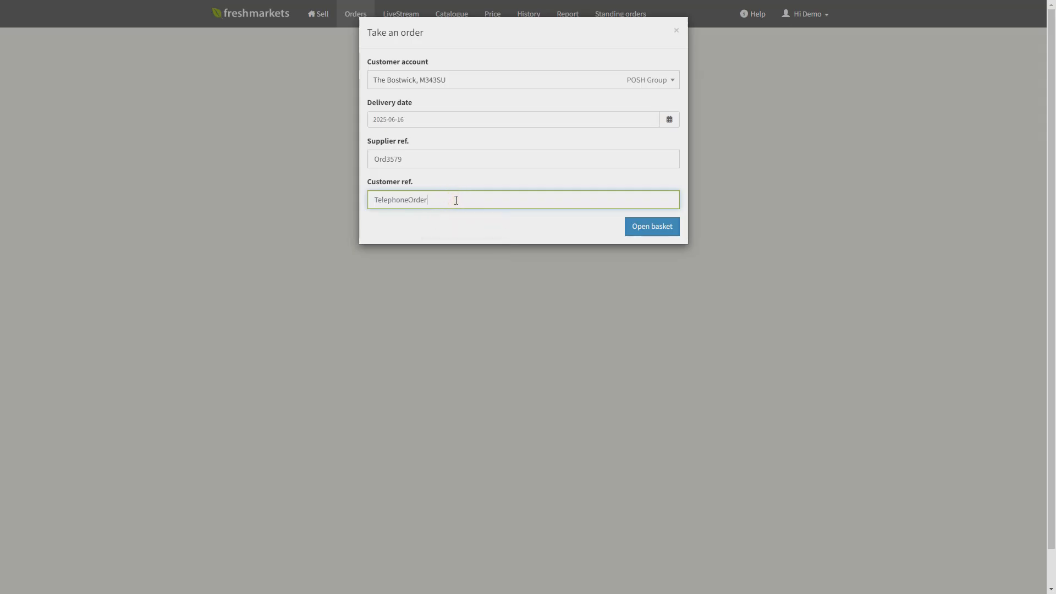
{"action": "left_click", "coordinate": [595, 234]}
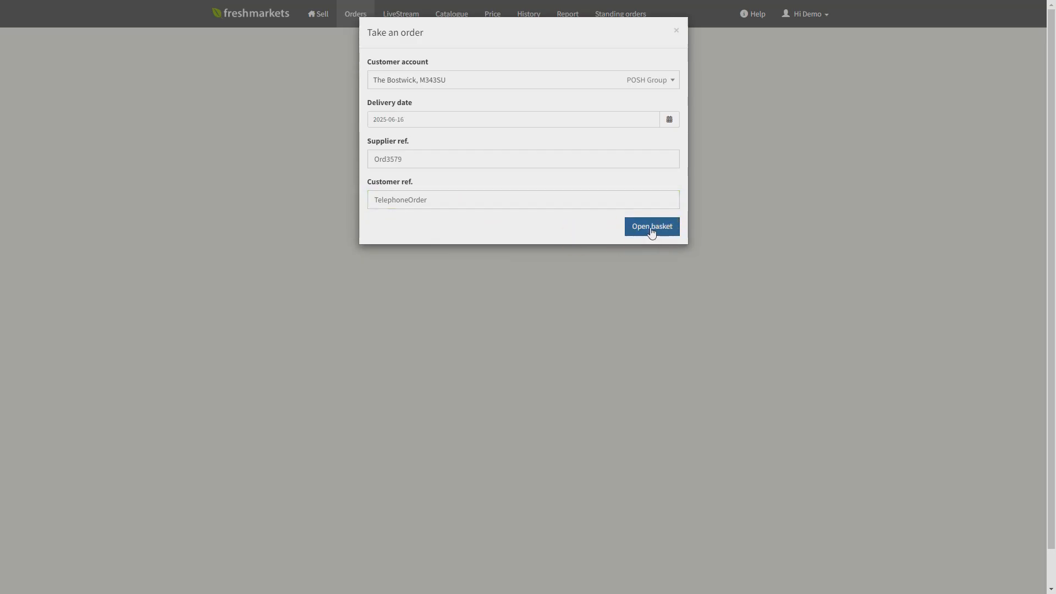
{"action": "left_click", "coordinate": [651, 232]}
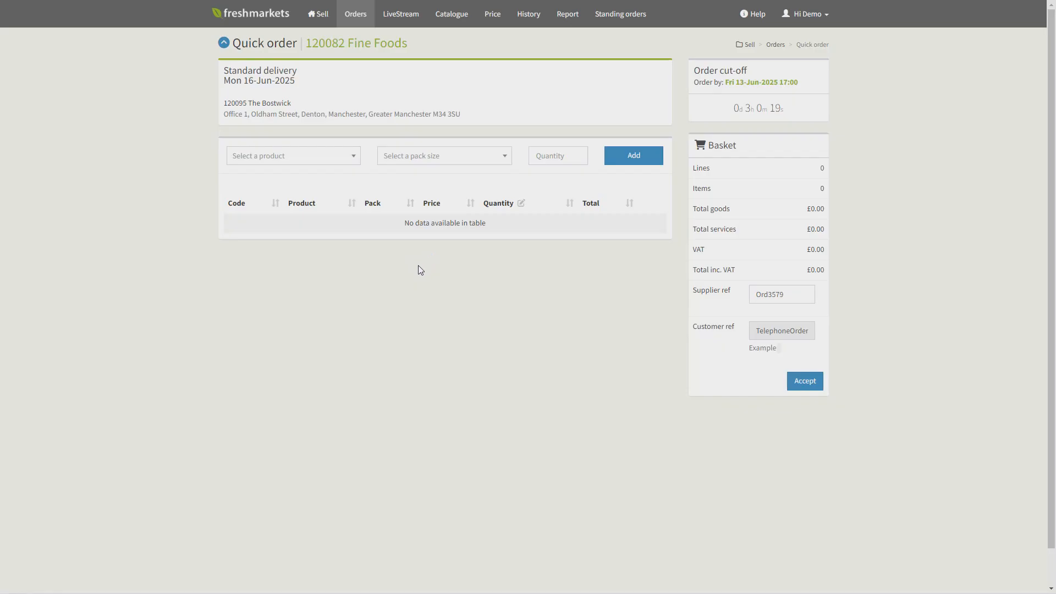
- Add 5 of Apple Red Small in the 1 x 1ea pack size to the quick order
{"action": "left_click", "coordinate": [284, 159]}
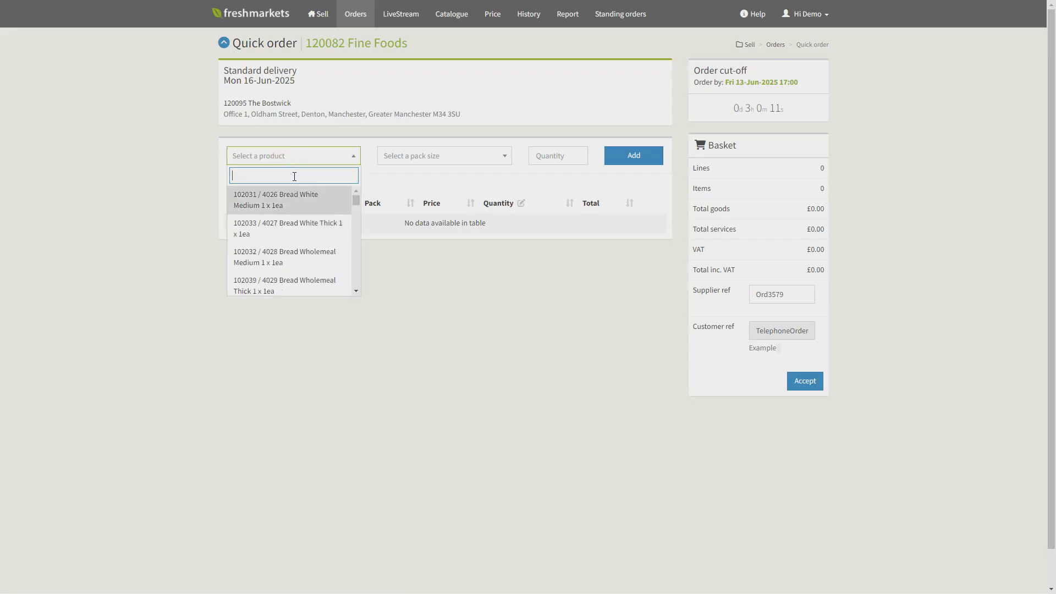
{"action": "type", "text": "Apple"}
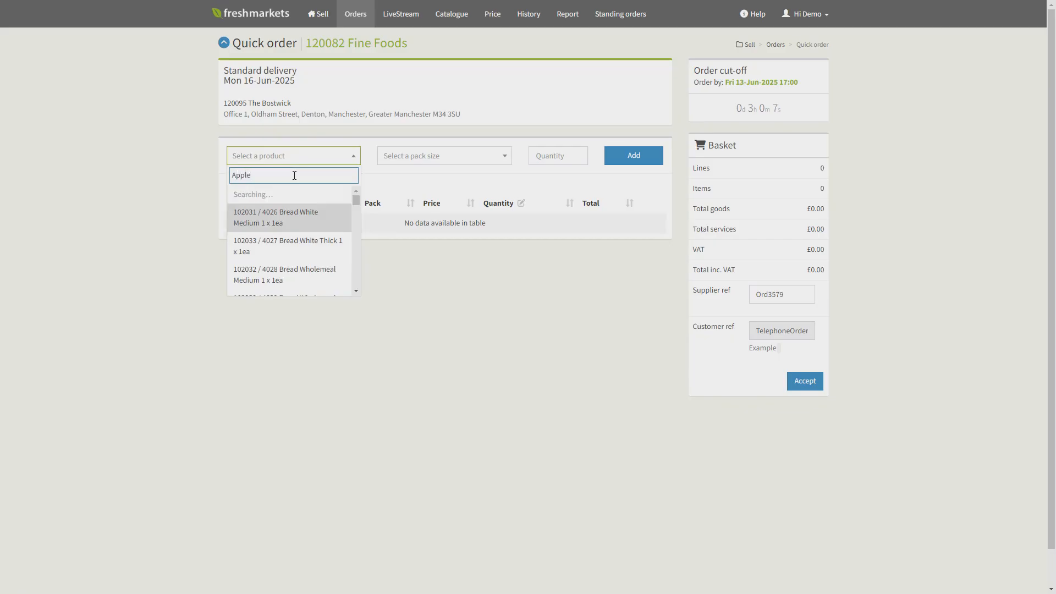
{"action": "left_click", "coordinate": [295, 200]}
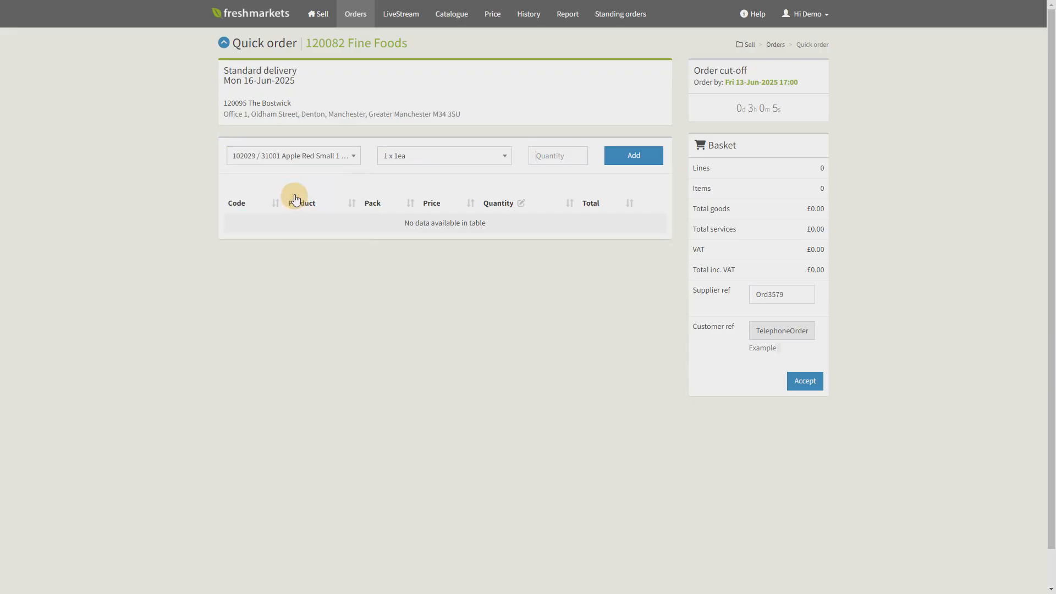
{"action": "left_click", "coordinate": [488, 161]}
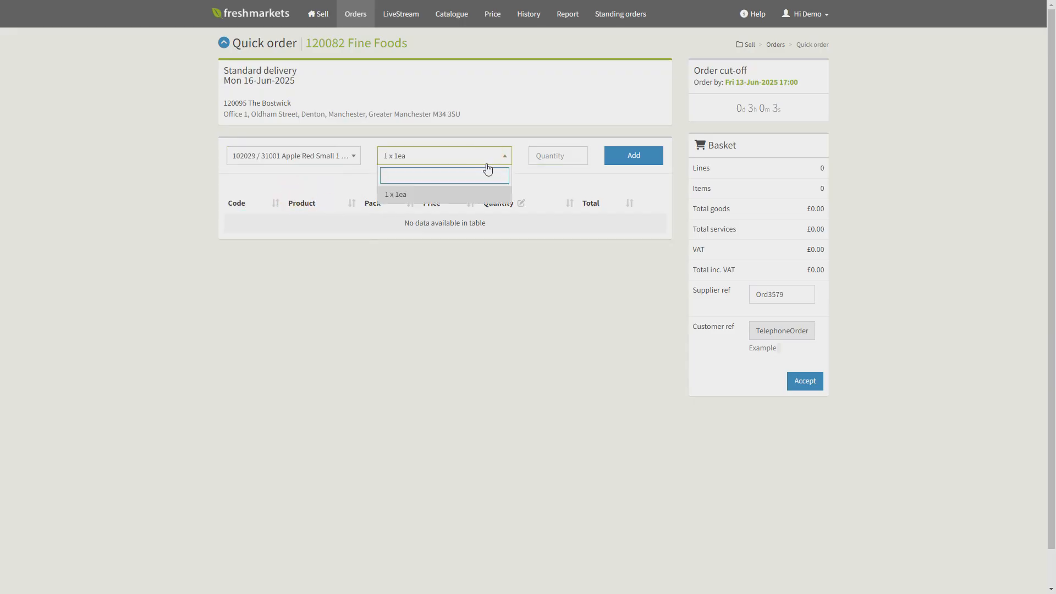
{"action": "left_click", "coordinate": [560, 157]}
{"action": "type", "text": "5"}
{"action": "left_click", "coordinate": [628, 157]}
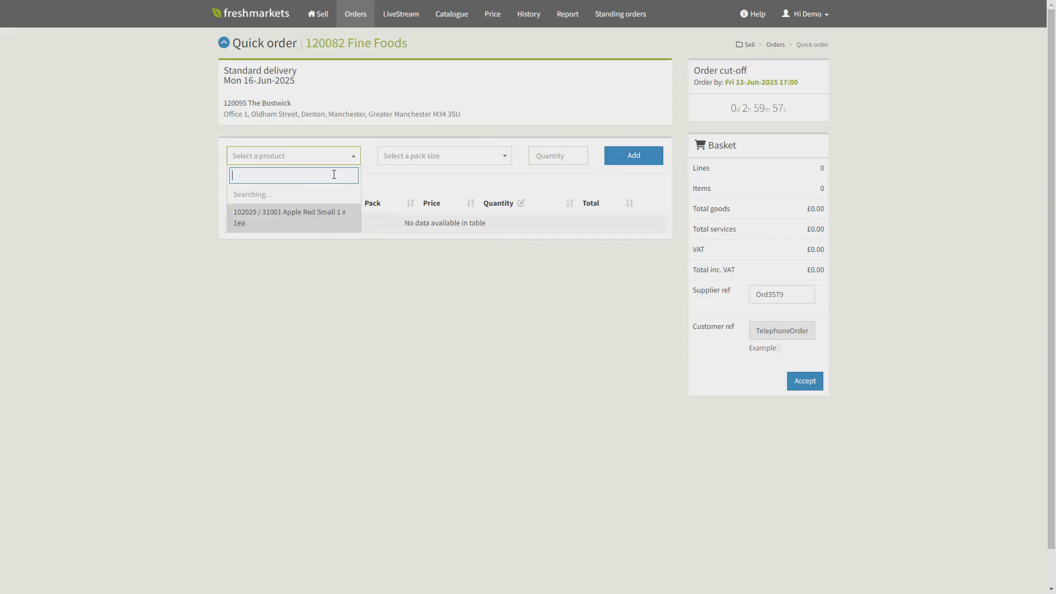
- Add 4 of Bread White Medium in the 1 x 1ea pack size to the quick order
{"action": "type", "text": "Bread"}
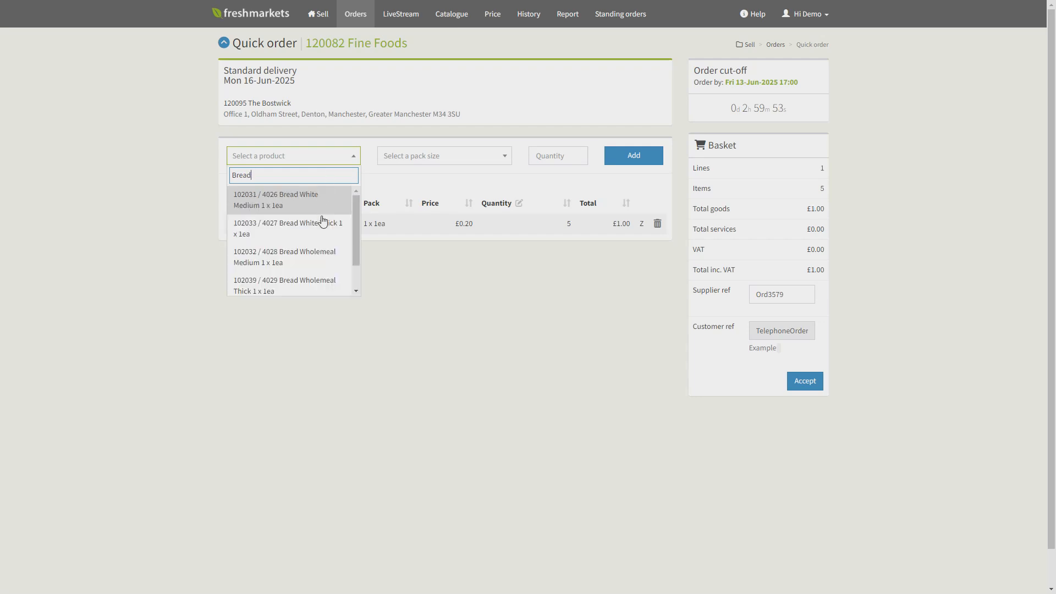
{"action": "scroll", "coordinate": [320, 256], "scroll_direction": "down", "scroll_amount": 1}
{"action": "scroll", "coordinate": [319, 254], "scroll_direction": "up", "scroll_amount": 1}
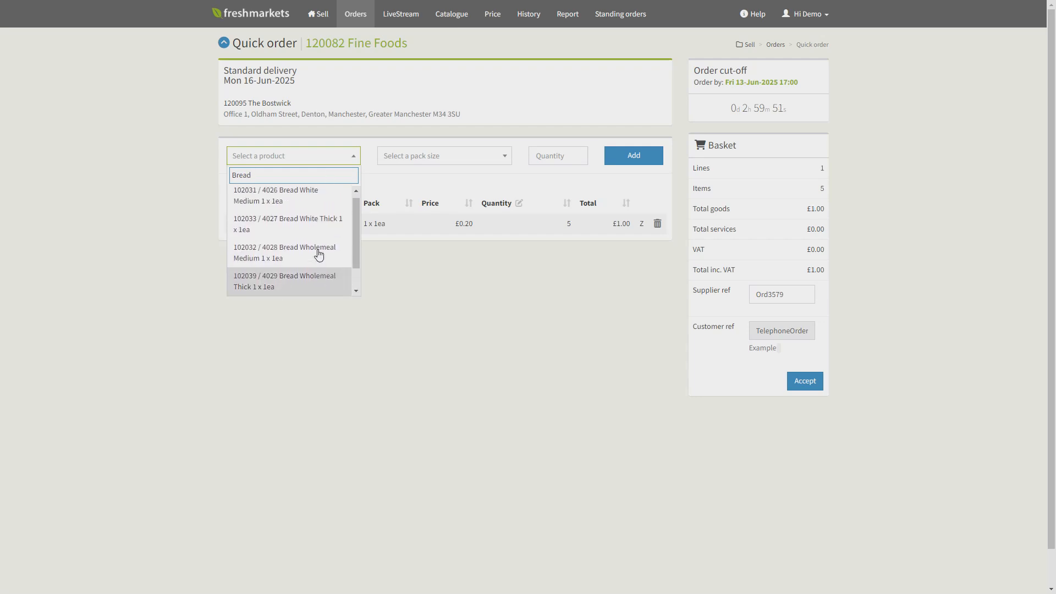
{"action": "left_click", "coordinate": [298, 200]}
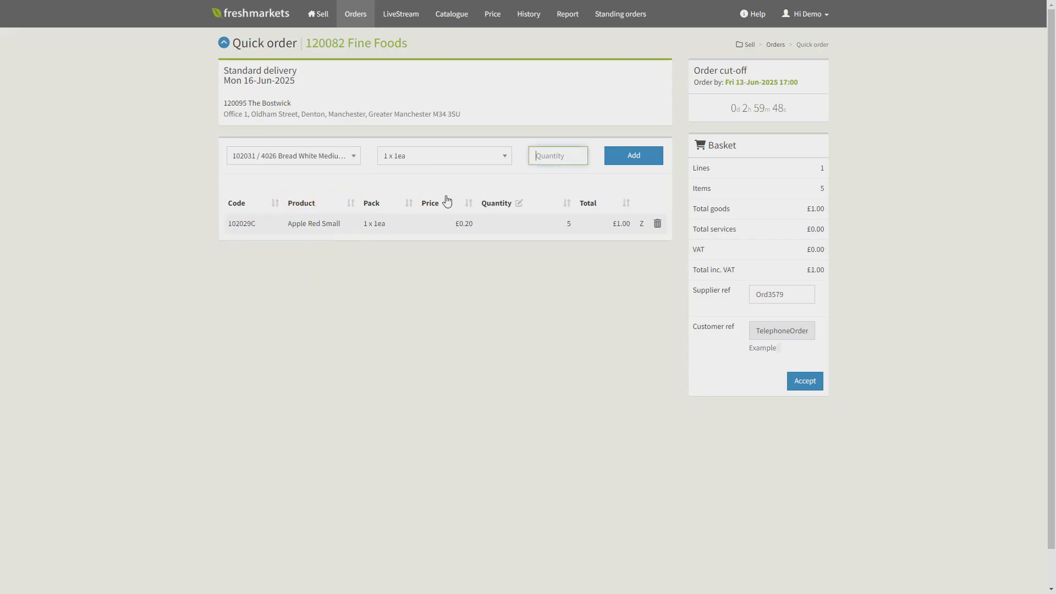
{"action": "left_click", "coordinate": [474, 159]}
{"action": "left_click", "coordinate": [554, 150]}
{"action": "left_click", "coordinate": [552, 154]}
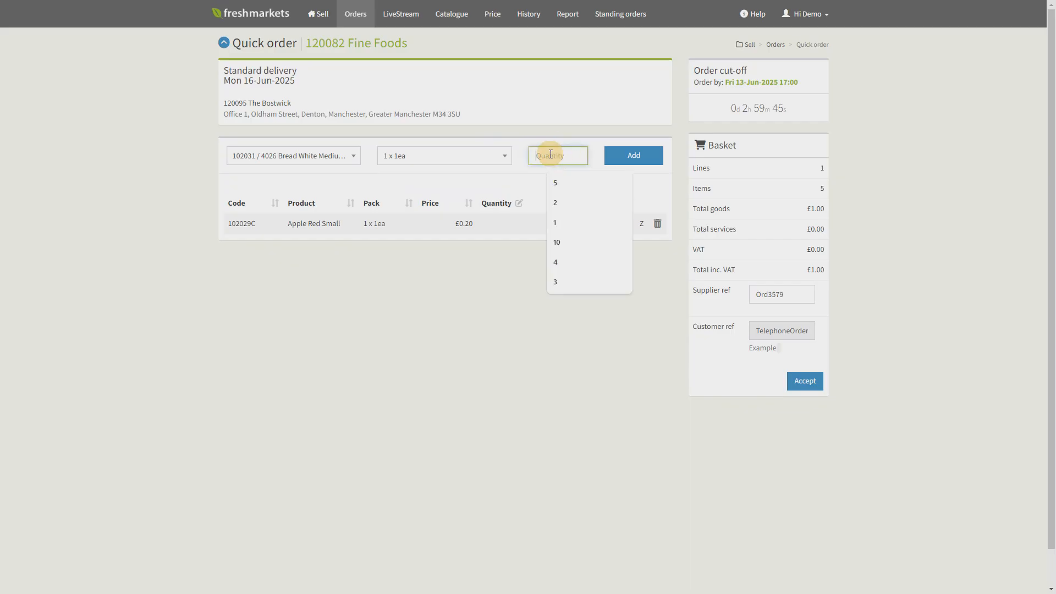
{"action": "type", "text": "4"}
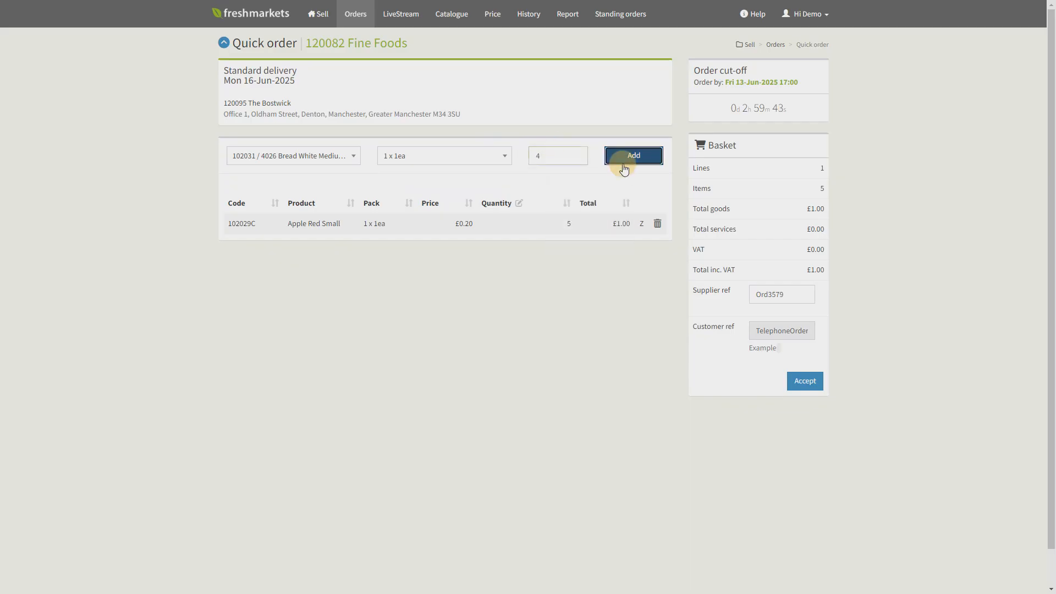
{"action": "left_click", "coordinate": [624, 159]}
- Add 3 kg of Carrot Extra Large, priced per Kg, to the quick order
{"action": "type", "text": "carrot"}
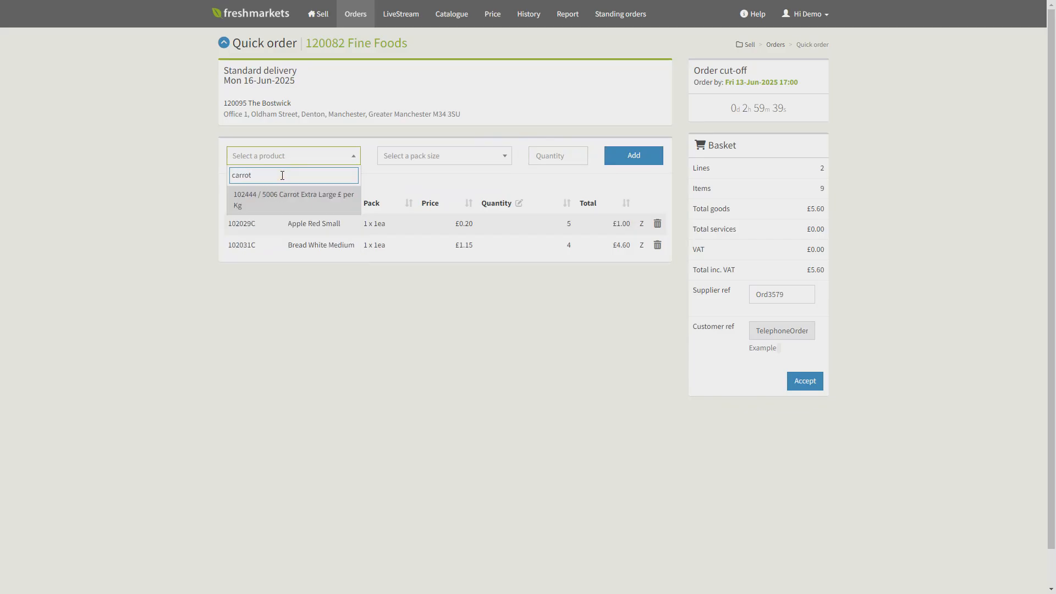
{"action": "left_click", "coordinate": [293, 205]}
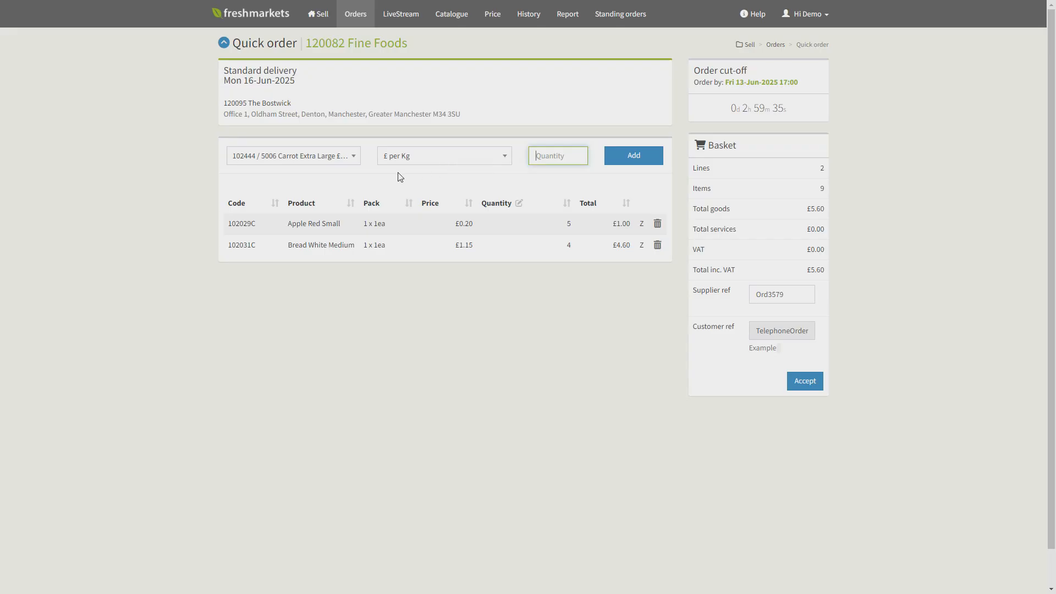
{"action": "type", "text": "3"}
{"action": "left_click", "coordinate": [635, 157]}
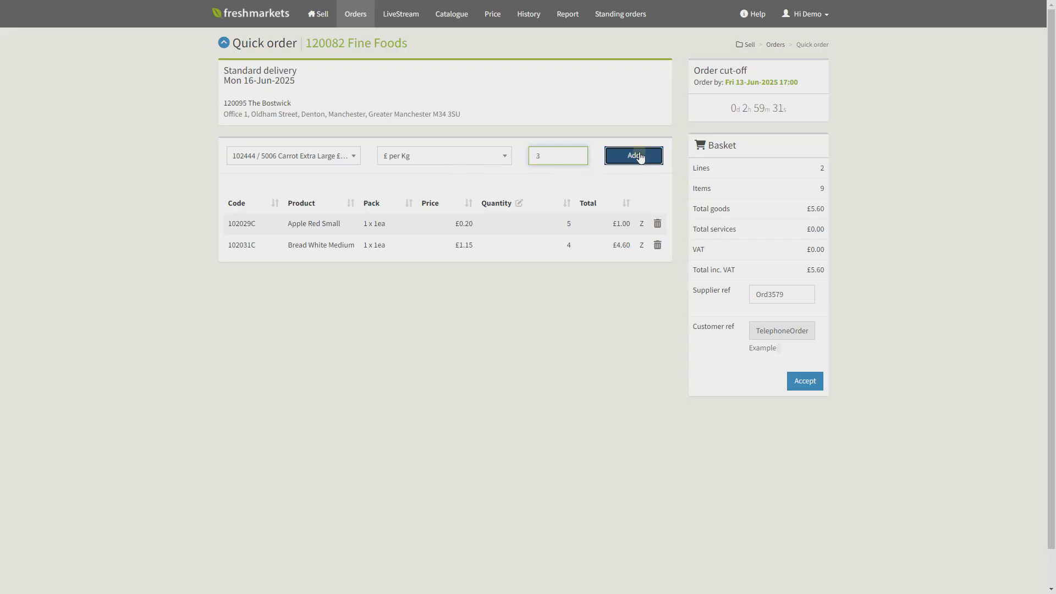
{"action": "left_click", "coordinate": [673, 359]}
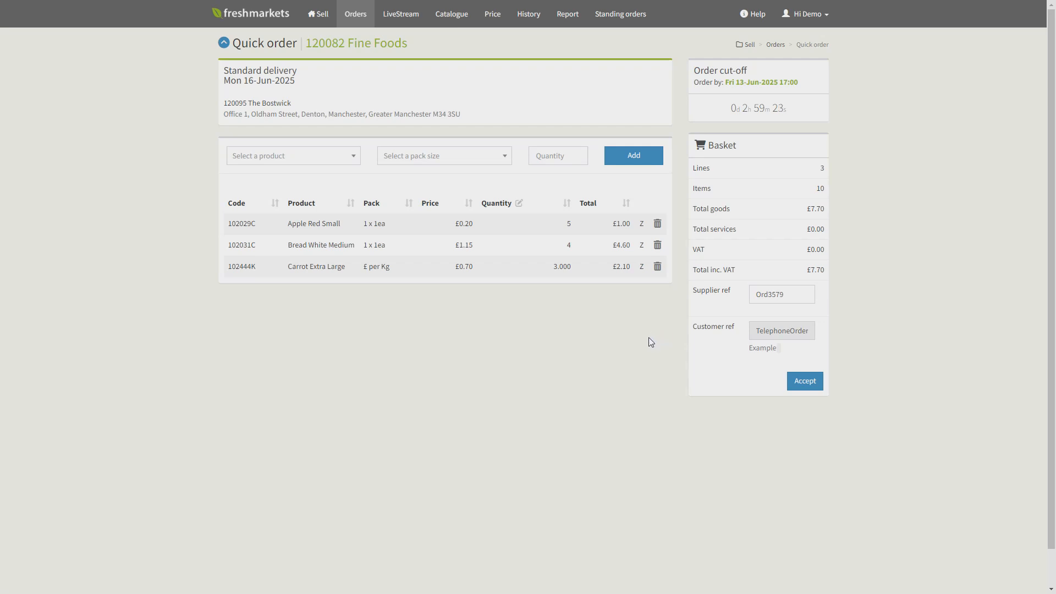
{"action": "left_click", "coordinate": [825, 169]}
{"action": "left_click", "coordinate": [828, 190]}
{"action": "left_click", "coordinate": [842, 255]}
{"action": "left_click", "coordinate": [832, 266]}
{"action": "left_click", "coordinate": [879, 403]}
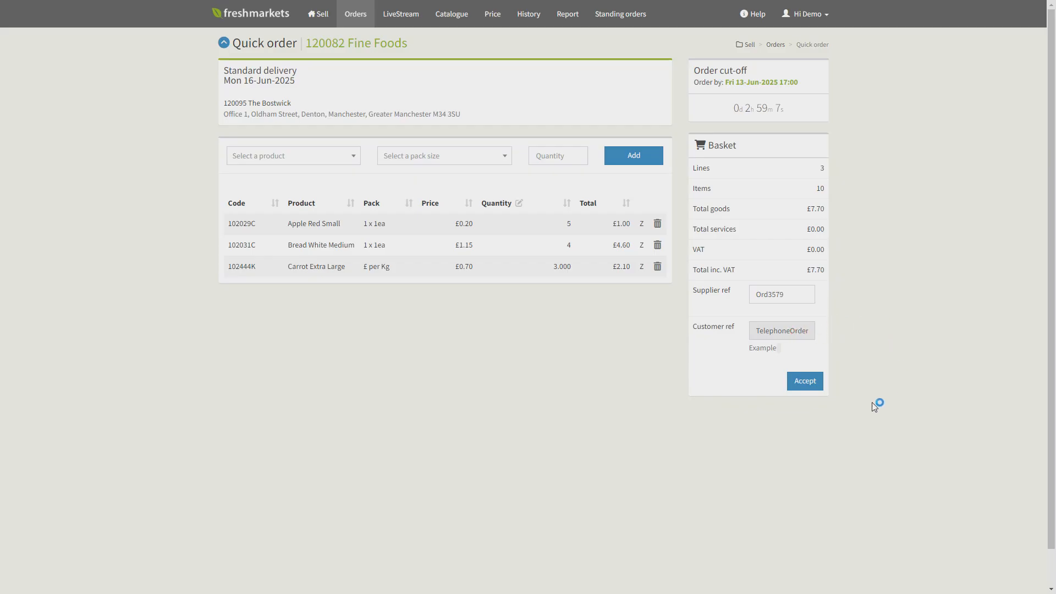
- Accept the basket and confirm the order at checkout
{"action": "left_click", "coordinate": [807, 384]}
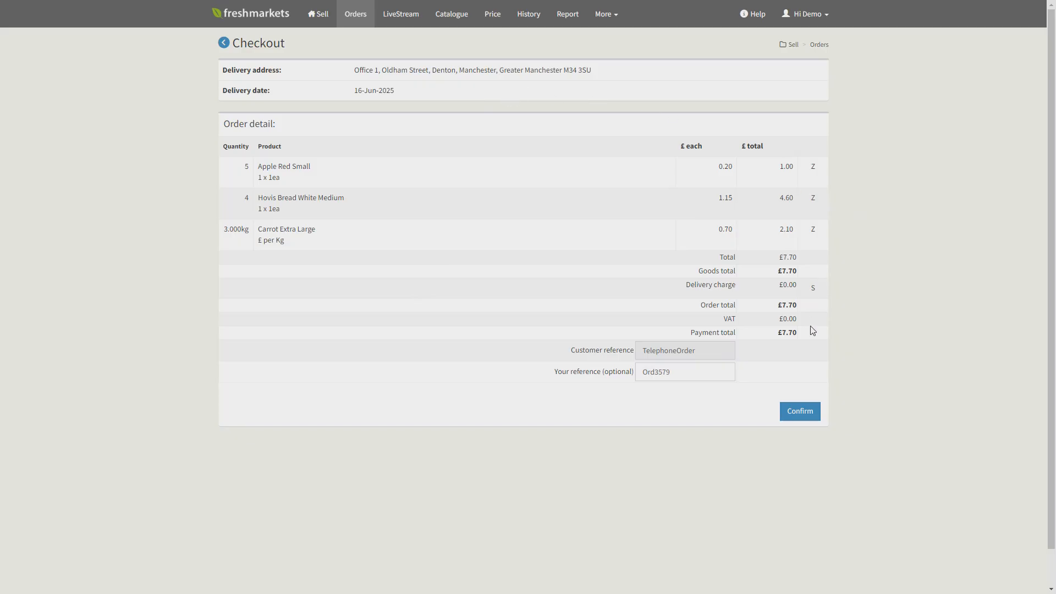
{"action": "left_click", "coordinate": [805, 419]}
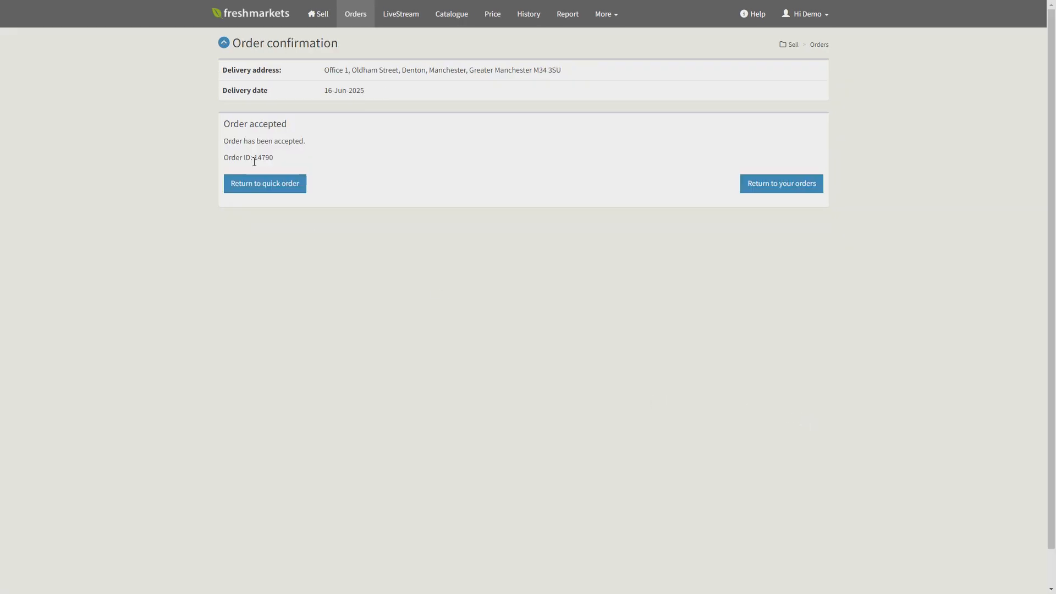
{"action": "left_click_drag", "start_coordinate": [278, 159], "coordinate": [222, 160]}
{"action": "left_click", "coordinate": [380, 163]}
- Return to the orders list and open the details of the newest order for The Bostwick
{"action": "left_click", "coordinate": [770, 190]}
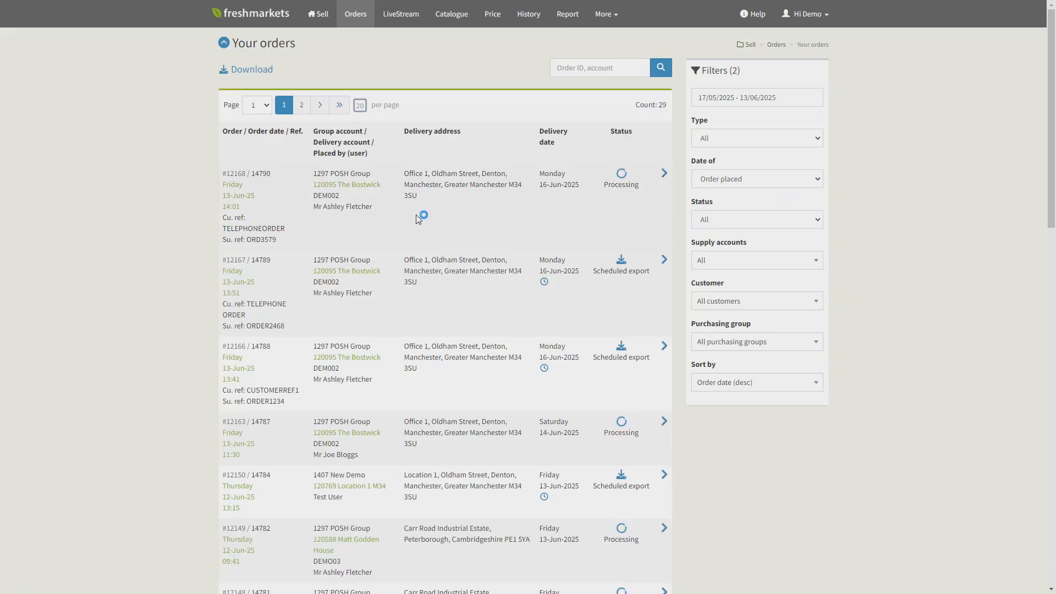
{"action": "left_click", "coordinate": [664, 176]}
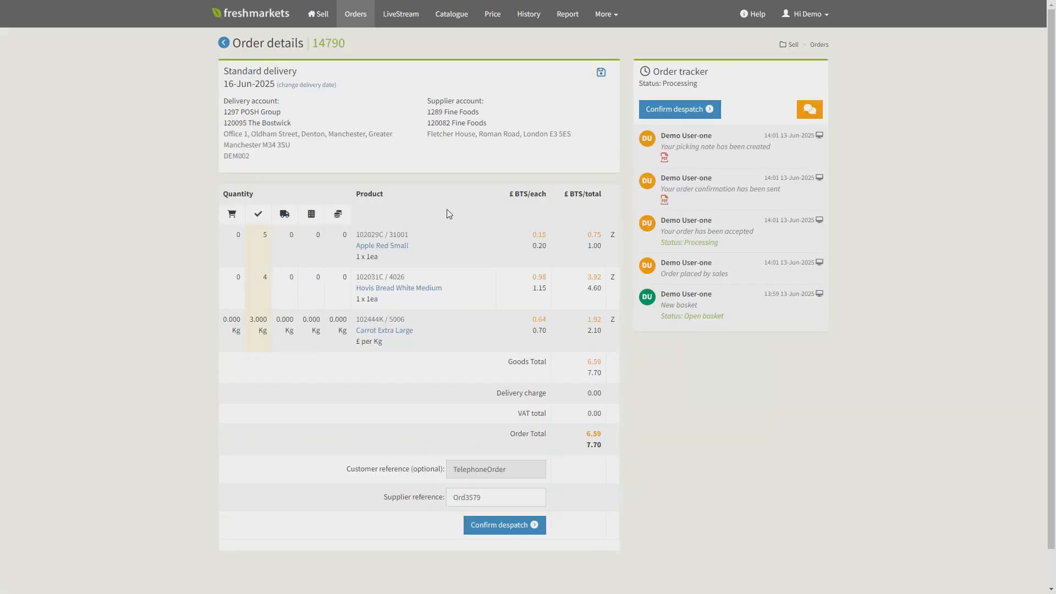
{"action": "left_click_drag", "start_coordinate": [532, 234], "coordinate": [545, 231]}
{"action": "left_click", "coordinate": [552, 239]}
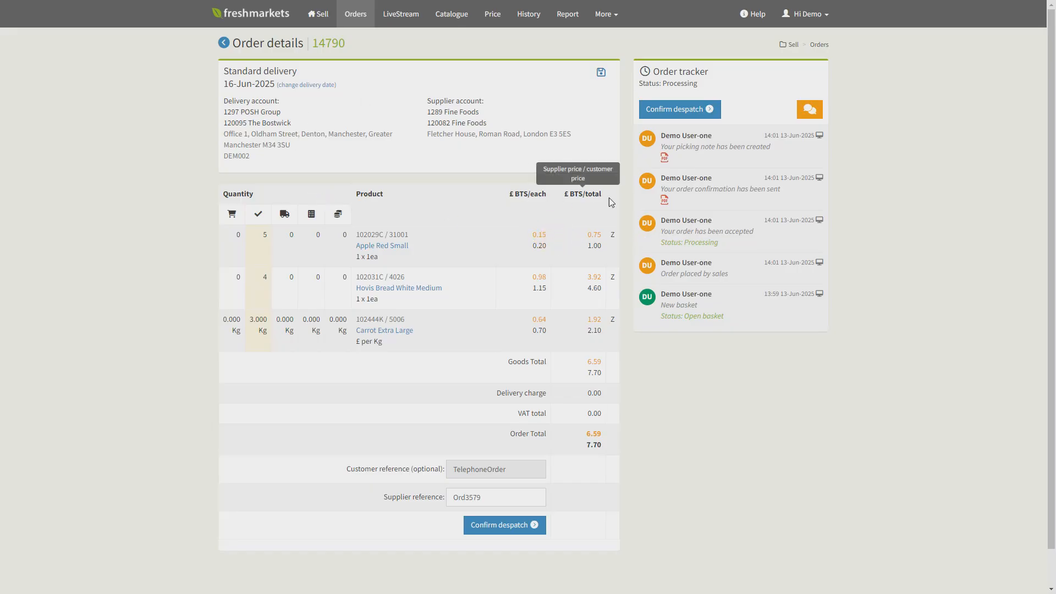
- Go to the order's despatch management and set the despatched quantity of Apple Red Small to 3
{"action": "left_click", "coordinate": [667, 113]}
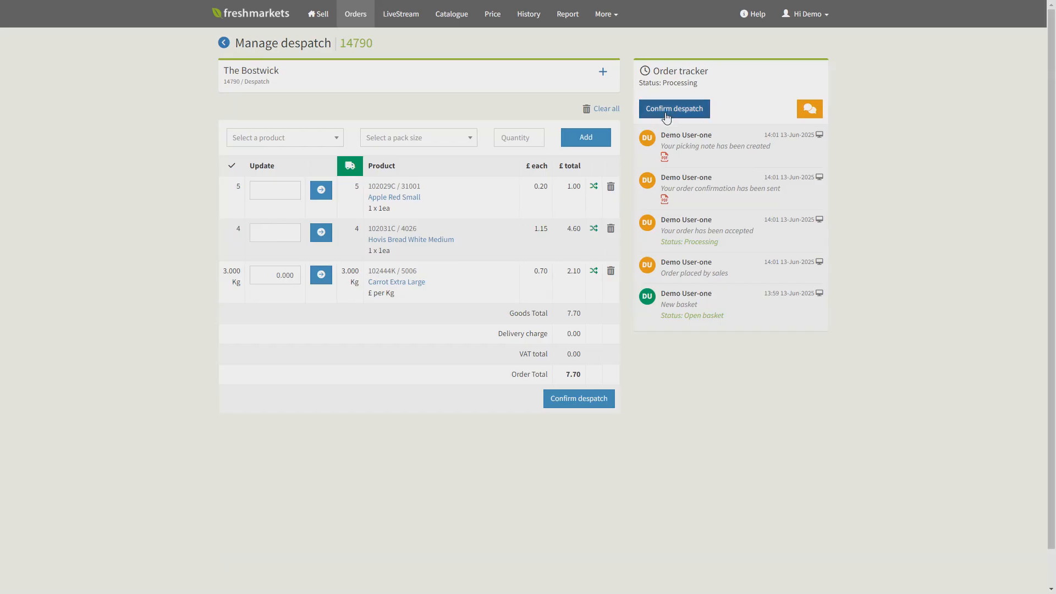
{"action": "left_click", "coordinate": [264, 190]}
{"action": "left_click", "coordinate": [324, 195]}
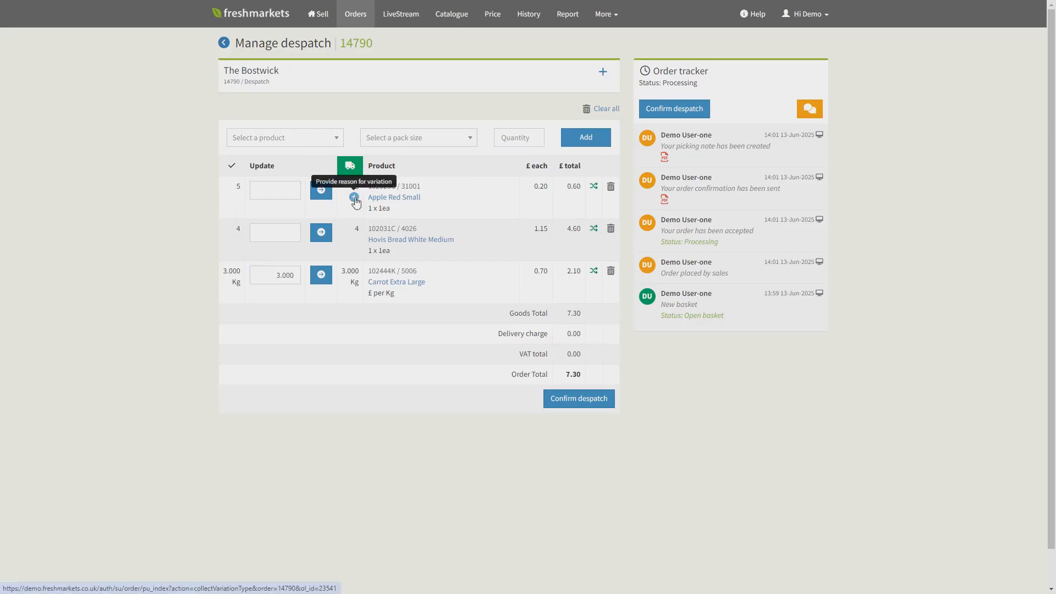
- Give Apple Red Small the variation reason "Product not available" with description "Only 3 apples in stock", and confirm the order's despatch
{"action": "left_click", "coordinate": [354, 197]}
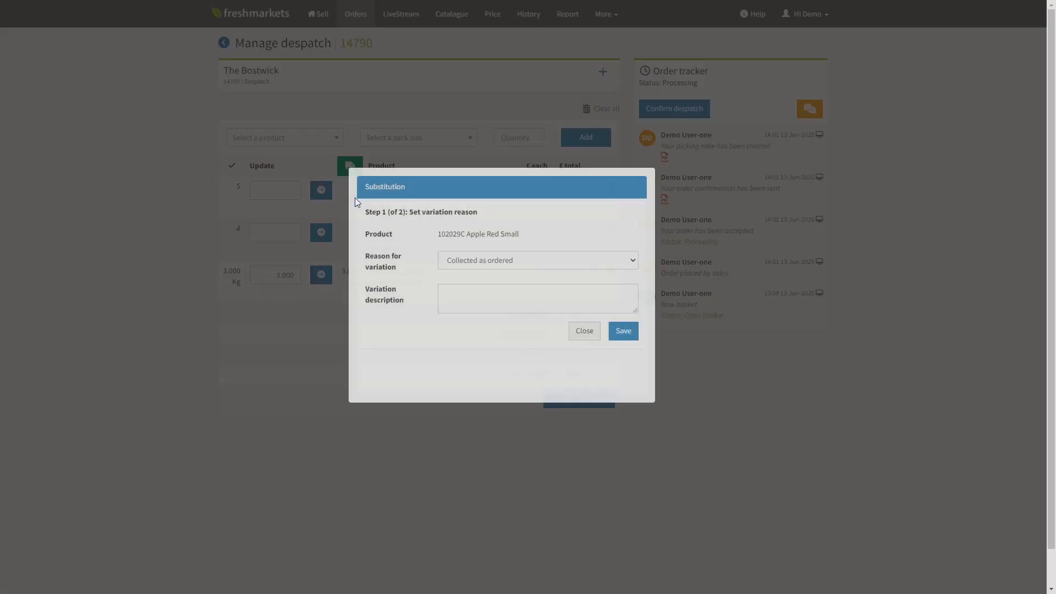
{"action": "left_click", "coordinate": [482, 263]}
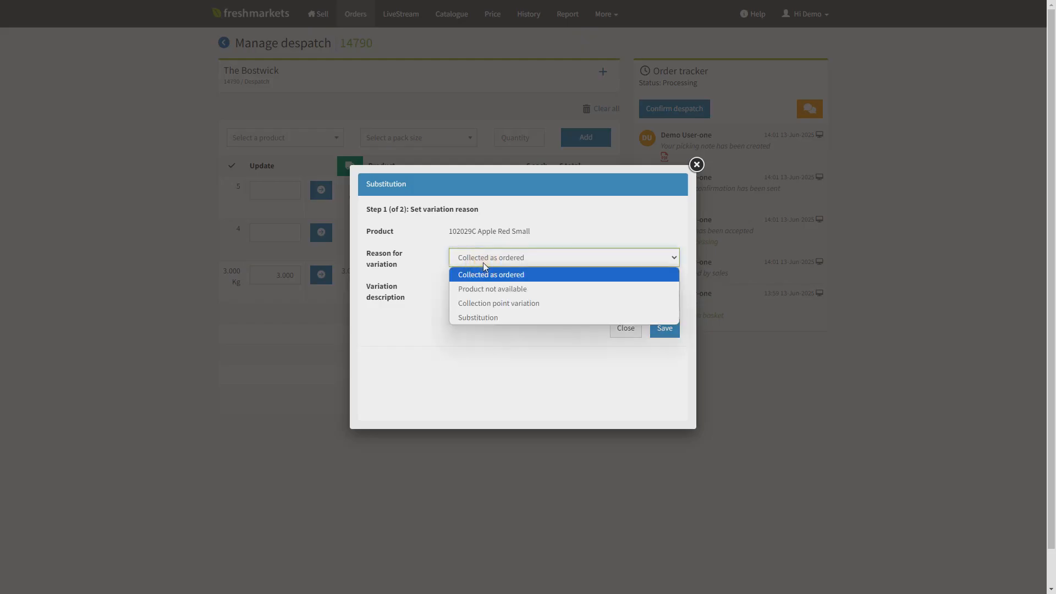
{"action": "left_click", "coordinate": [488, 289]}
{"action": "left_click", "coordinate": [482, 291]}
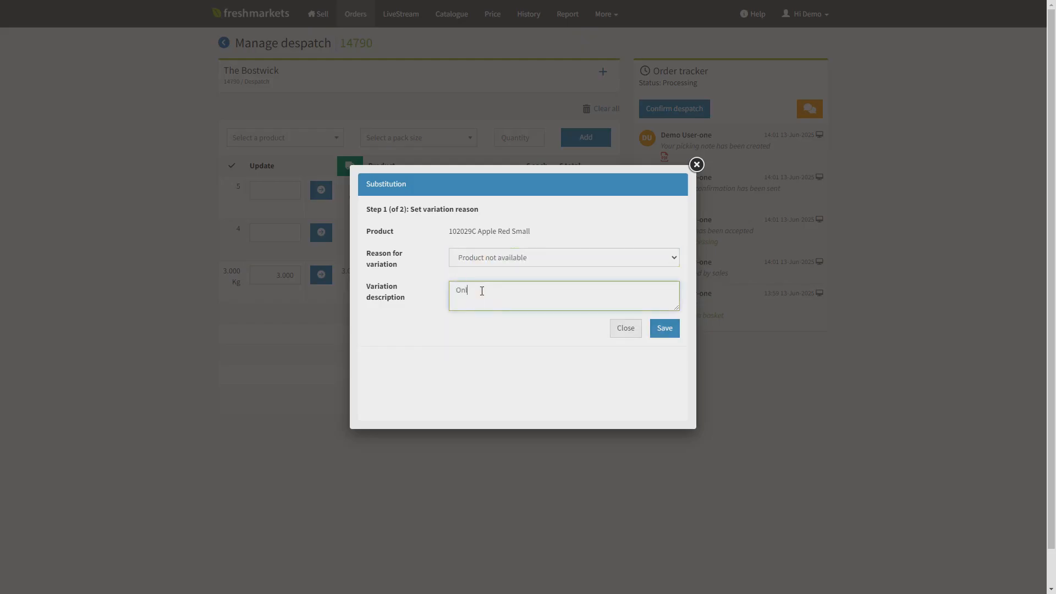
{"action": "type", "text": "Only 3 apples in stock"}
{"action": "left_click", "coordinate": [663, 325]}
{"action": "left_click", "coordinate": [664, 243]}
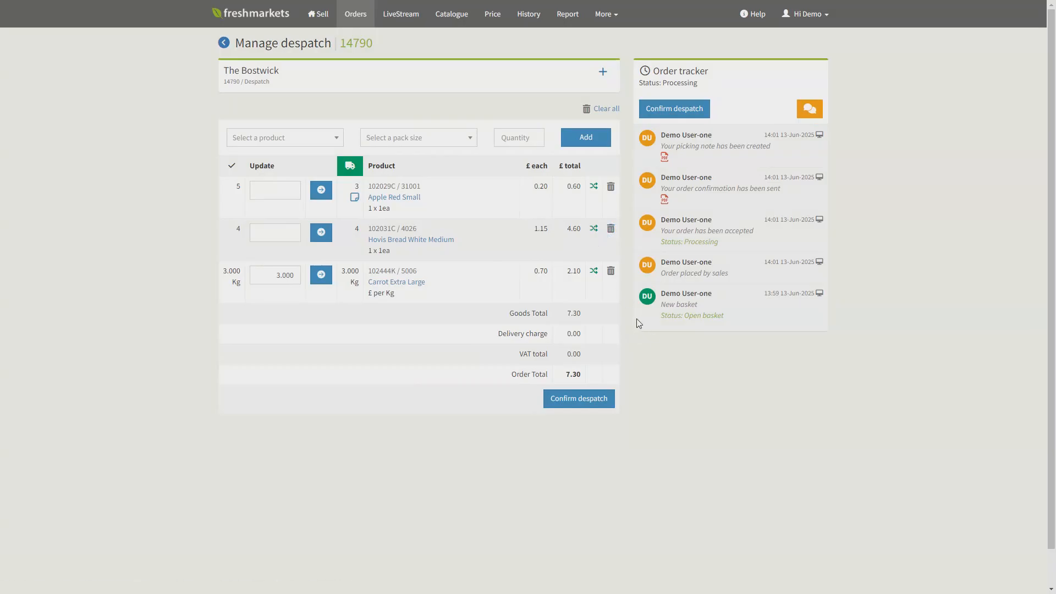
{"action": "left_click", "coordinate": [578, 398]}
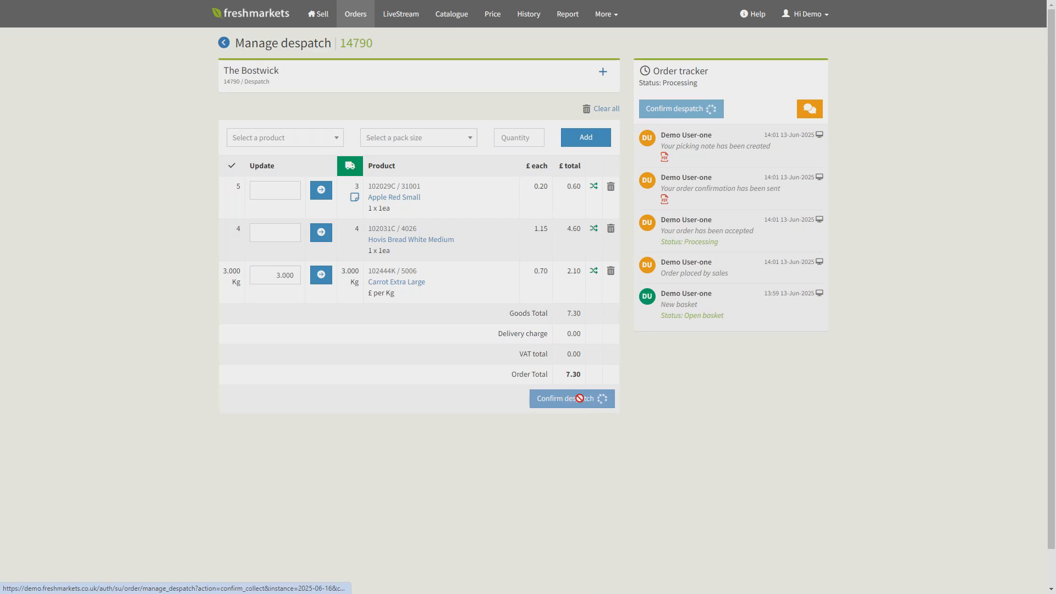